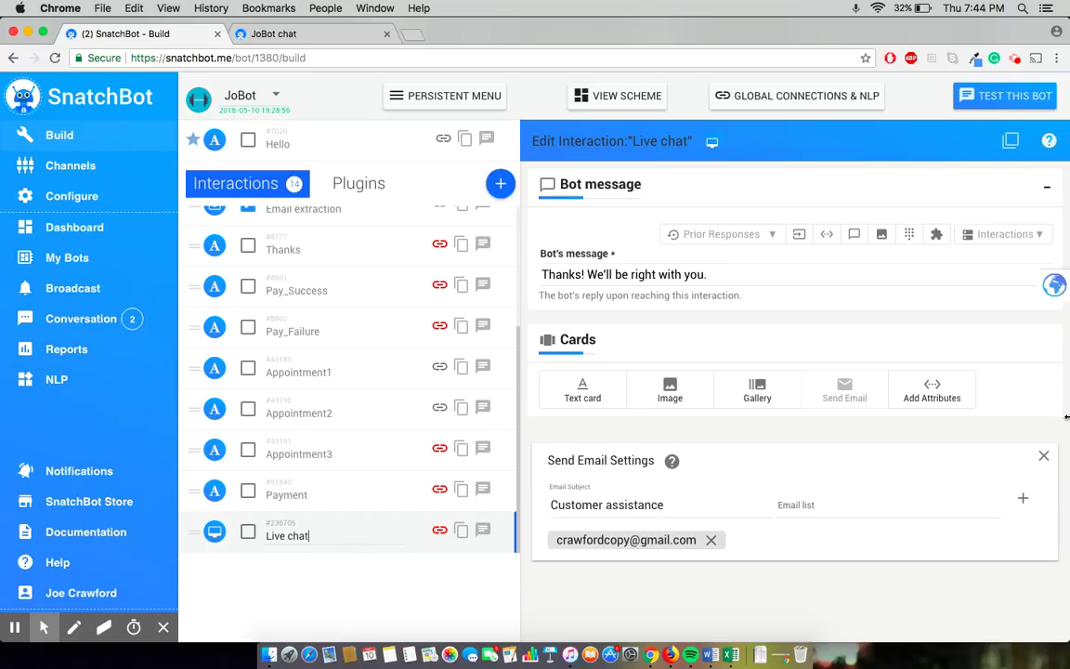
In the JoBot chat, choose the Location quick reply, then send 'Live chat'.
left_click(363, 35)
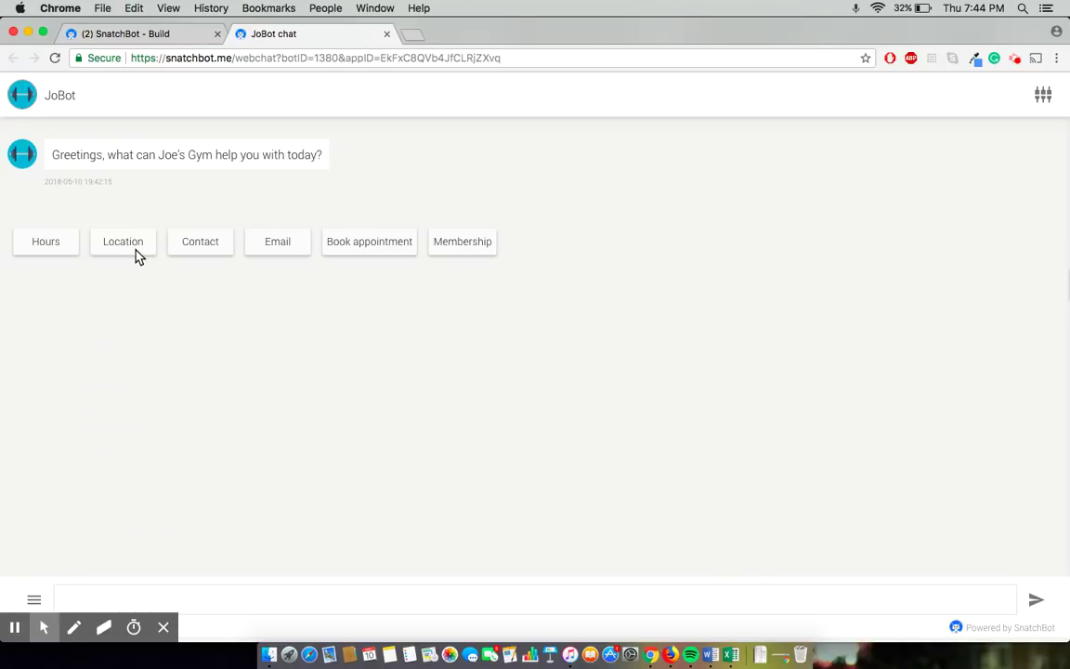
left_click(136, 249)
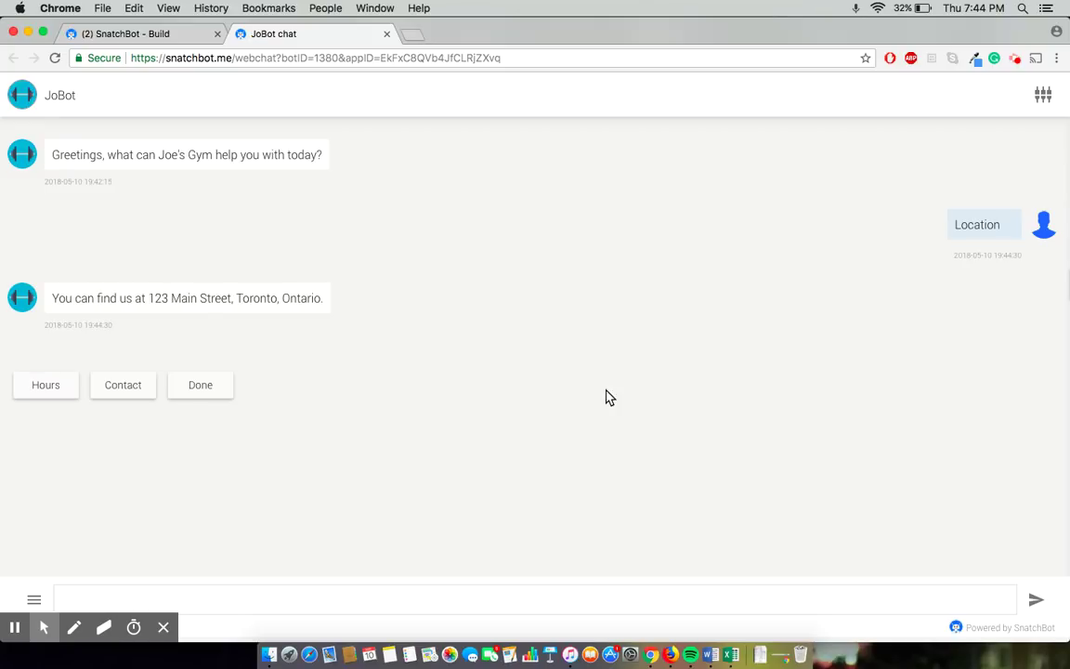
type("Live cha")
type("t")
key("Return")
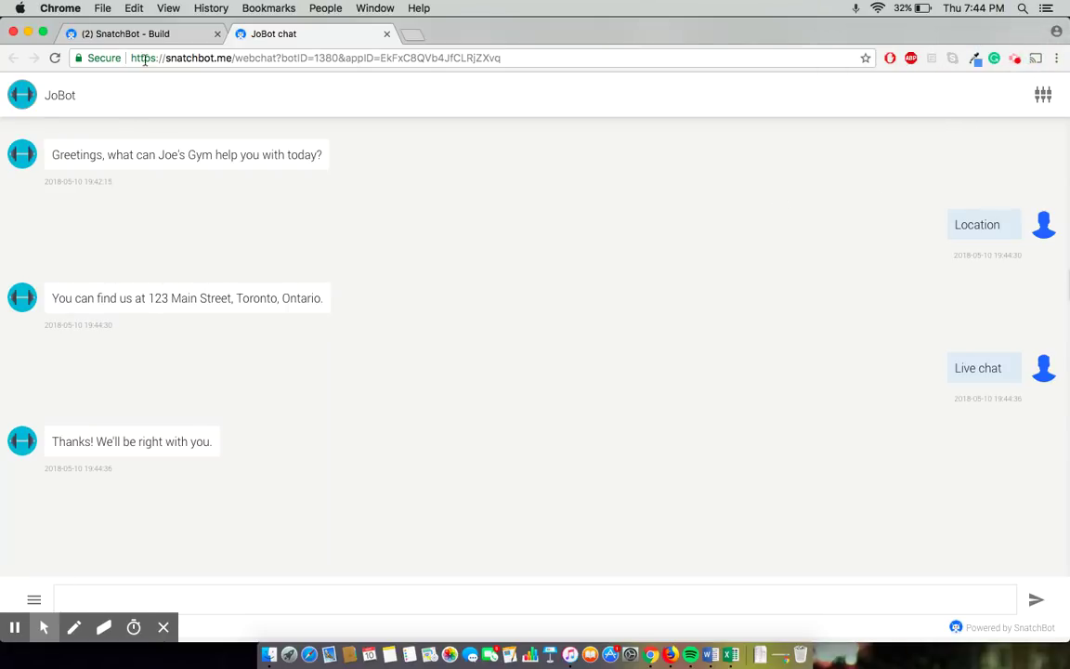
Back in the SnatchBot builder, show the latest JoBot transcript on the Conversation page.
left_click(144, 37)
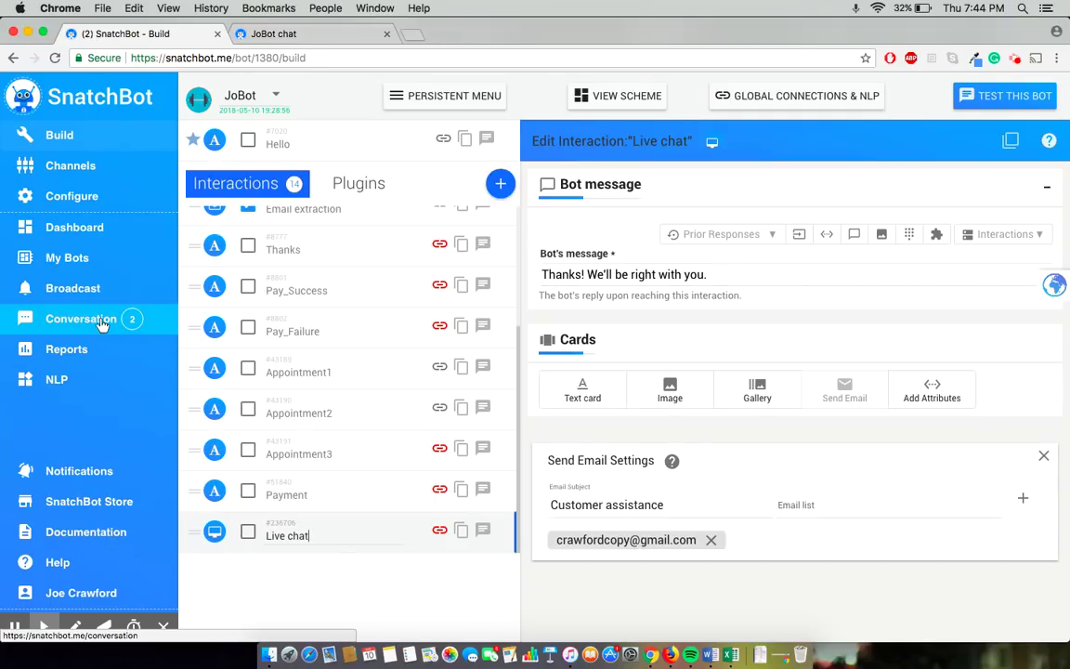
left_click(103, 320)
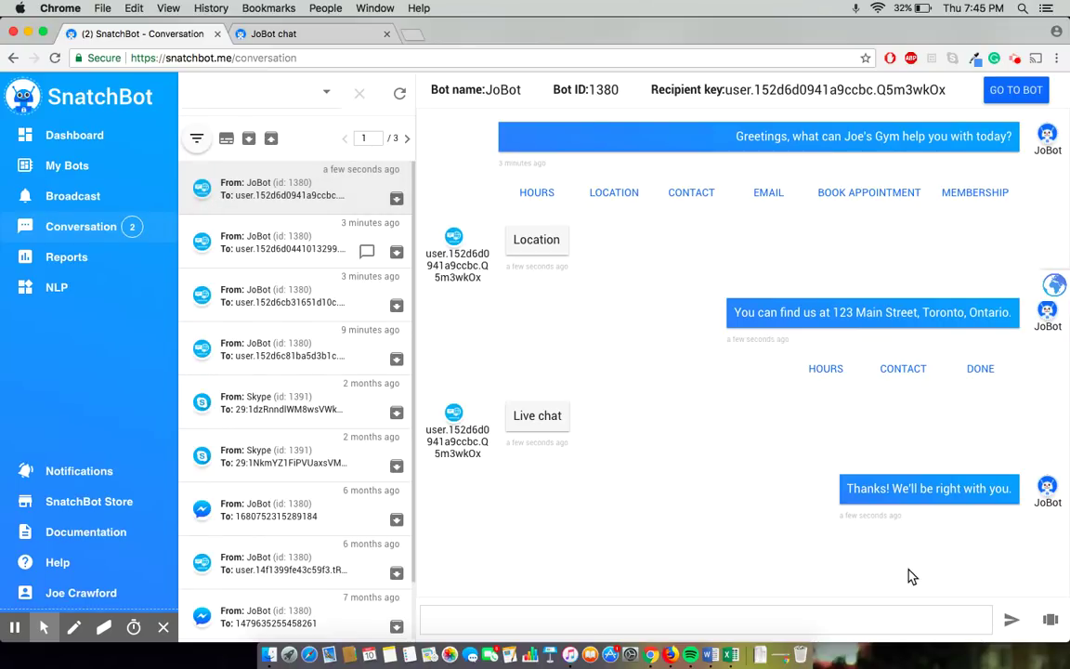
Compose a Text card reply in the live conversation with the text 'Registration'.
left_click(1050, 620)
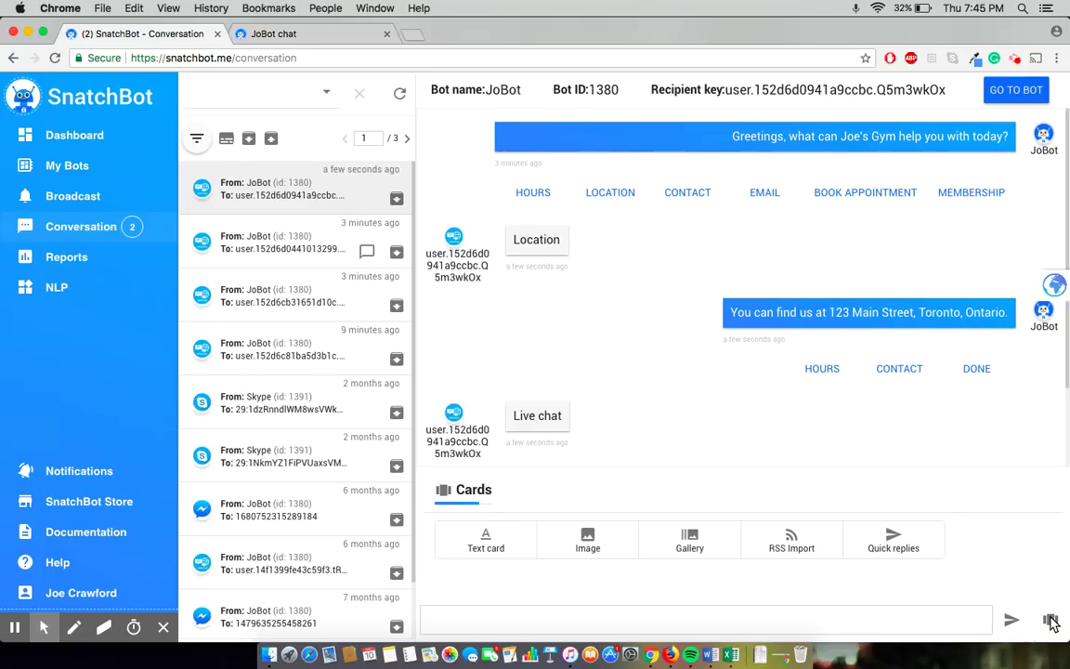
left_click(500, 550)
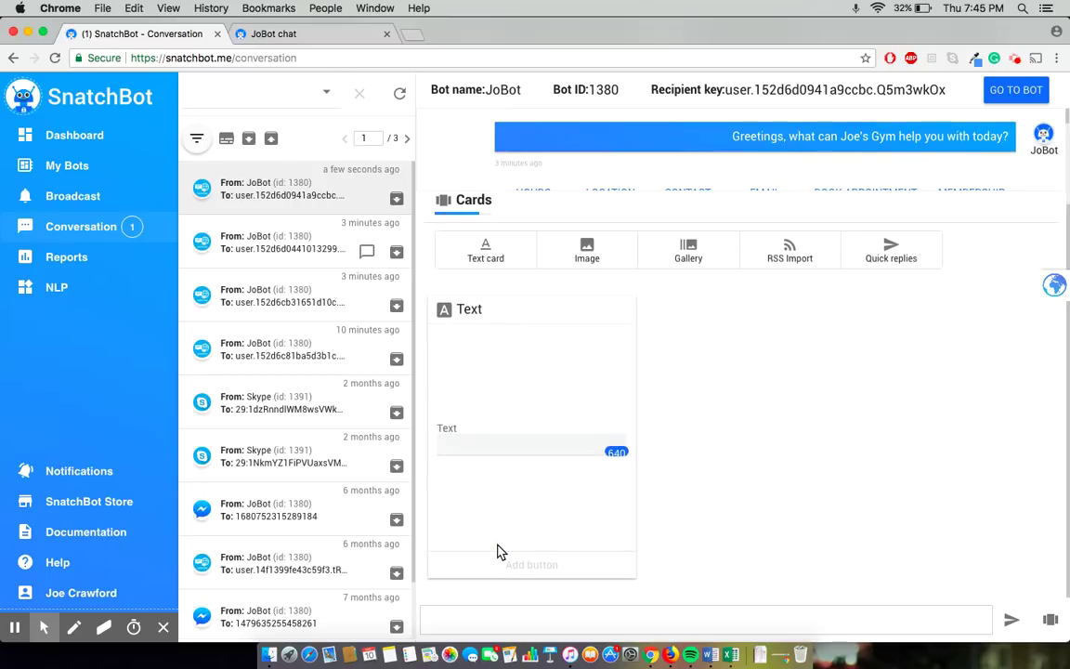
left_click(464, 445)
type("Registration")
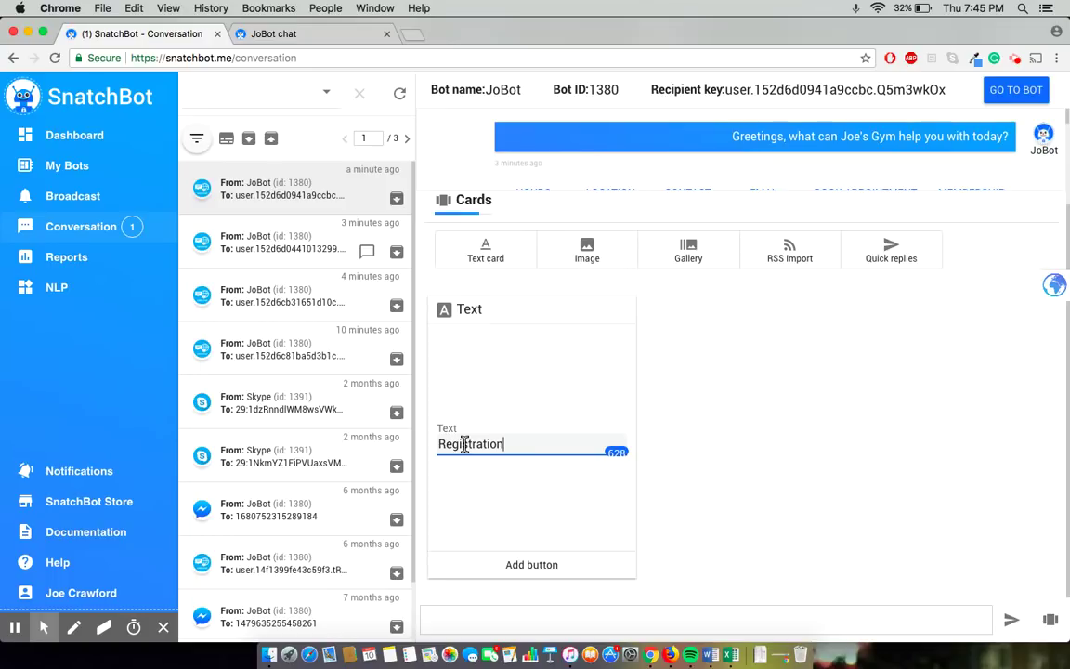
Attach a 100%-size 'Link to registration' button with URL google.ca to the Registration card.
left_click(545, 558)
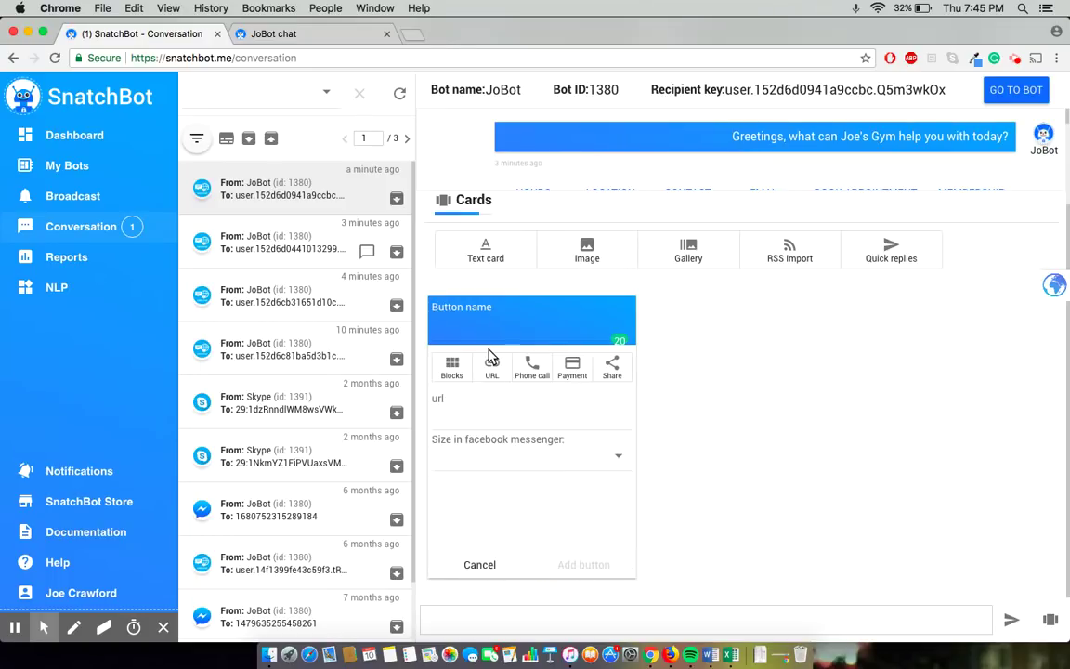
left_click(468, 333)
type("Link to regist")
type("ration")
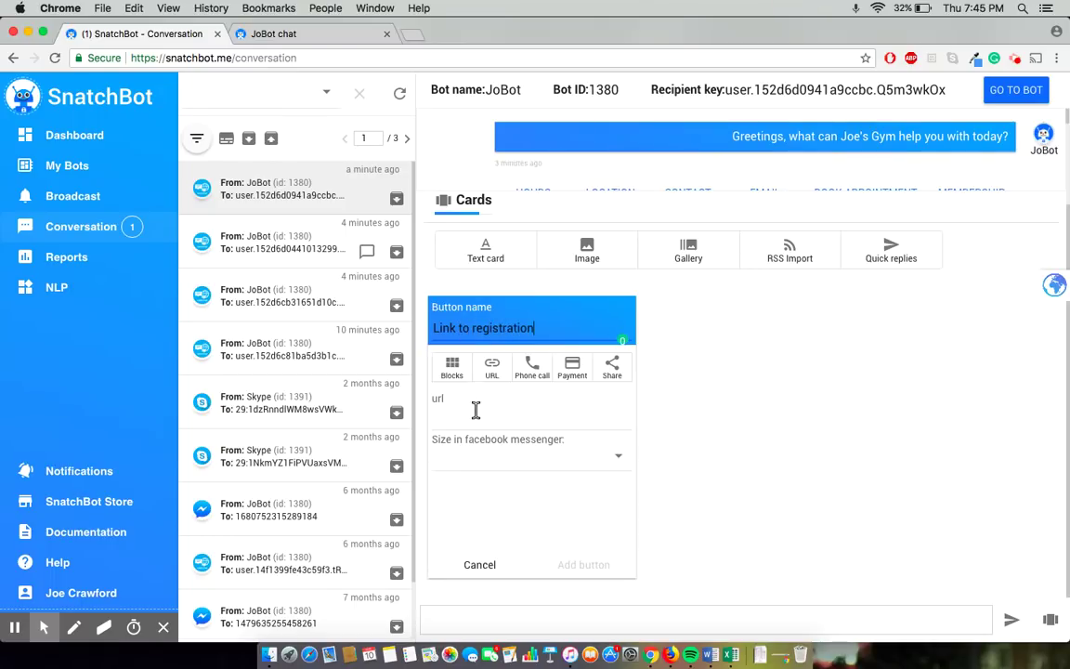
left_click(475, 412)
type("goo")
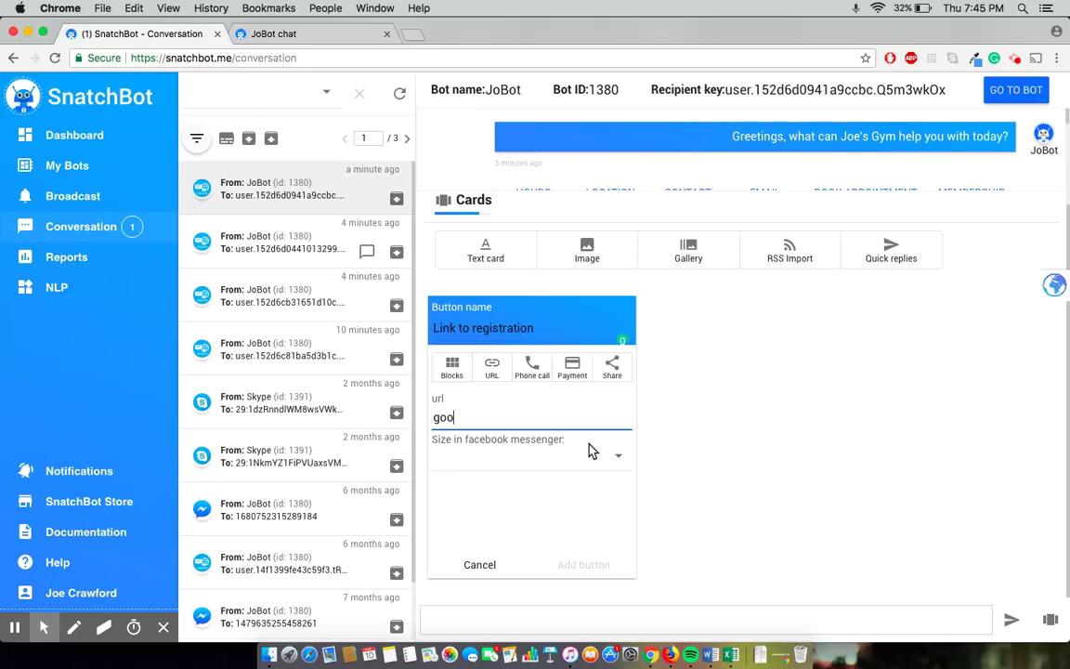
type("gle.ca")
left_click(578, 462)
left_click(547, 465)
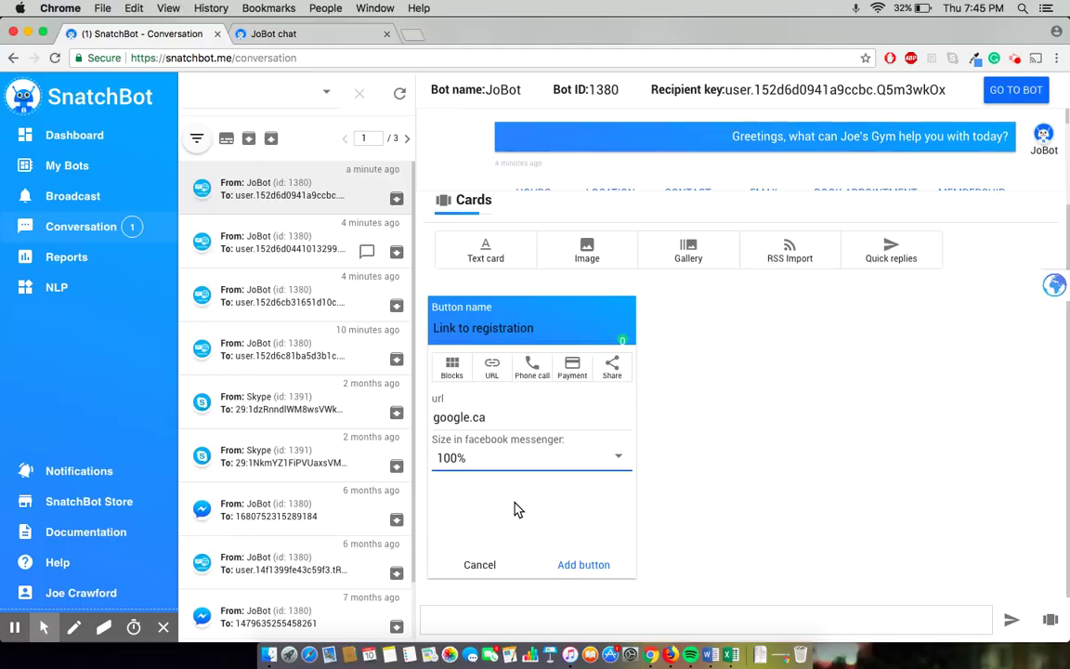
left_click(591, 565)
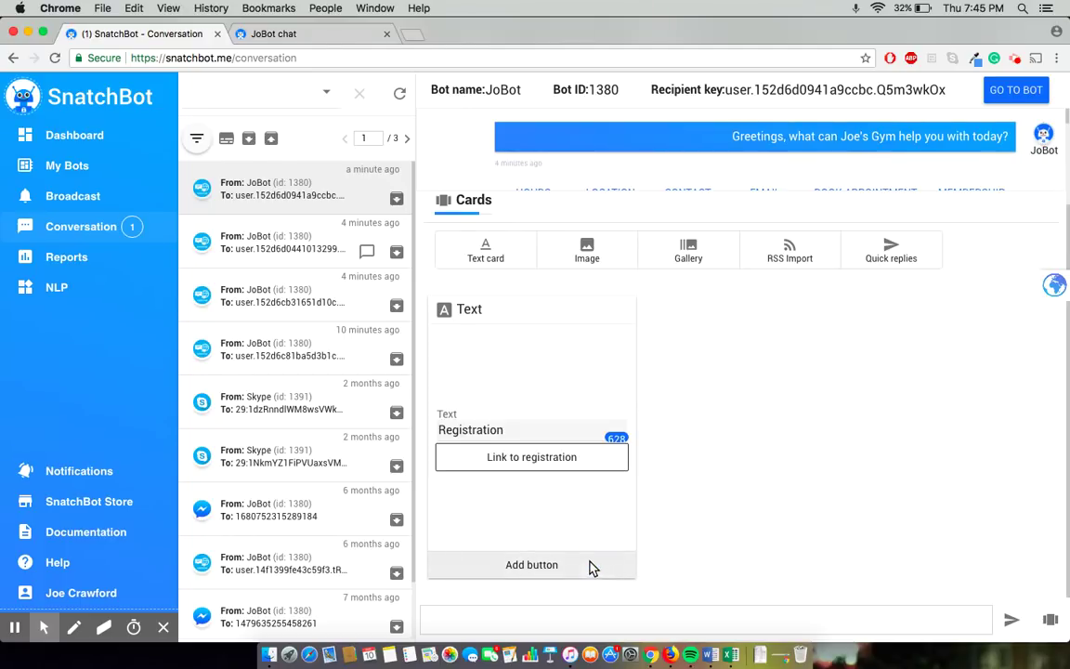
Send the Registration card, then try its google.ca link button in the JoBot chat.
left_click(1014, 622)
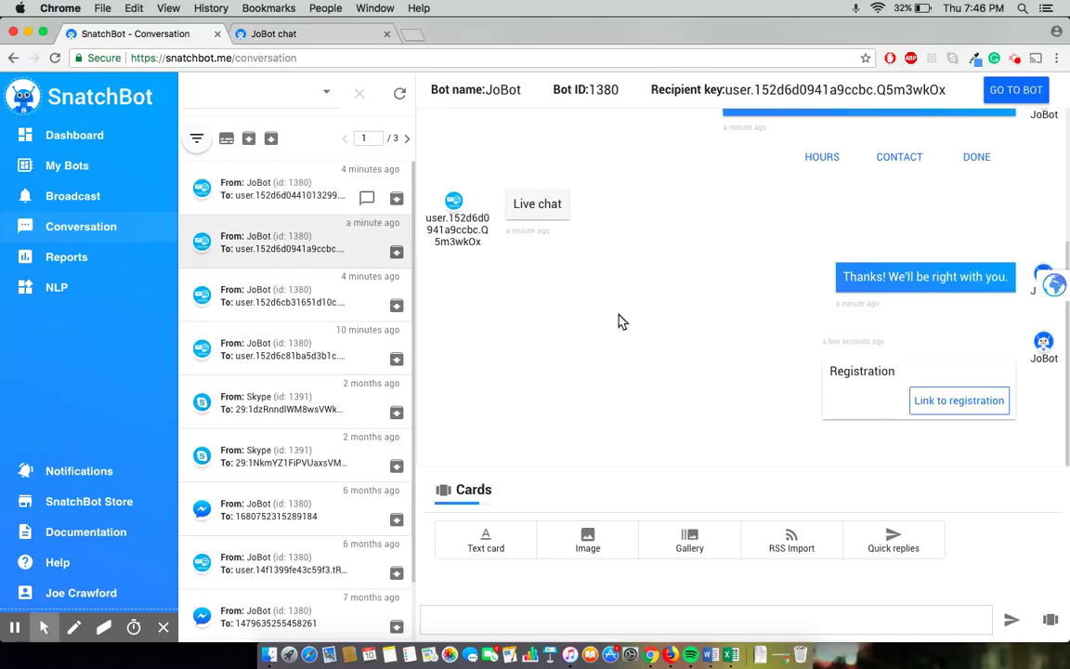
left_click(307, 41)
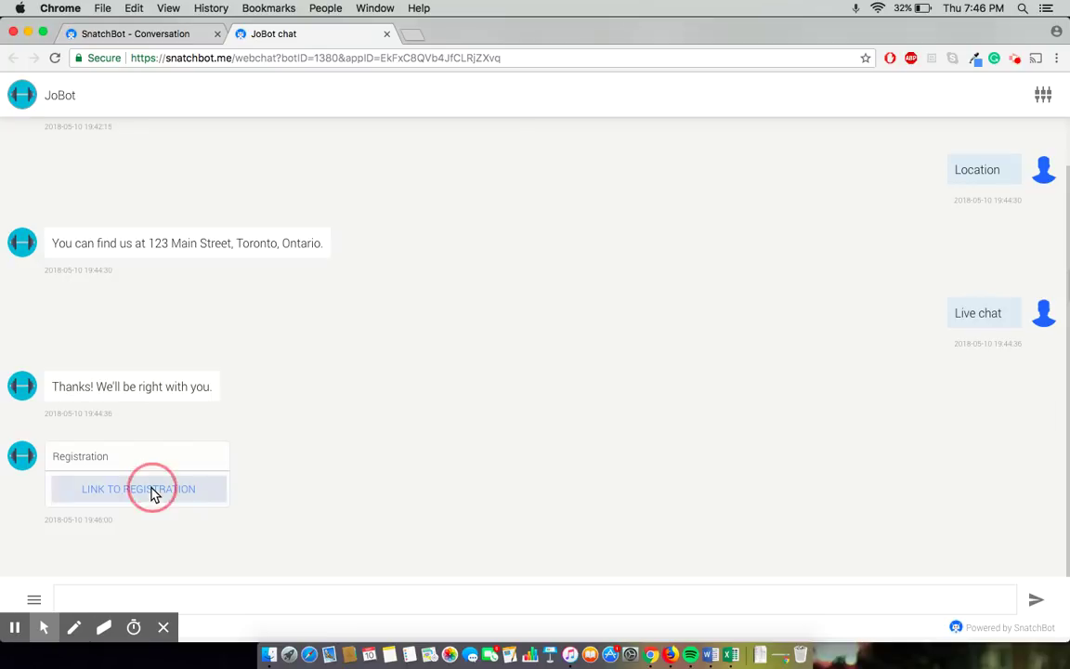
left_click(154, 492)
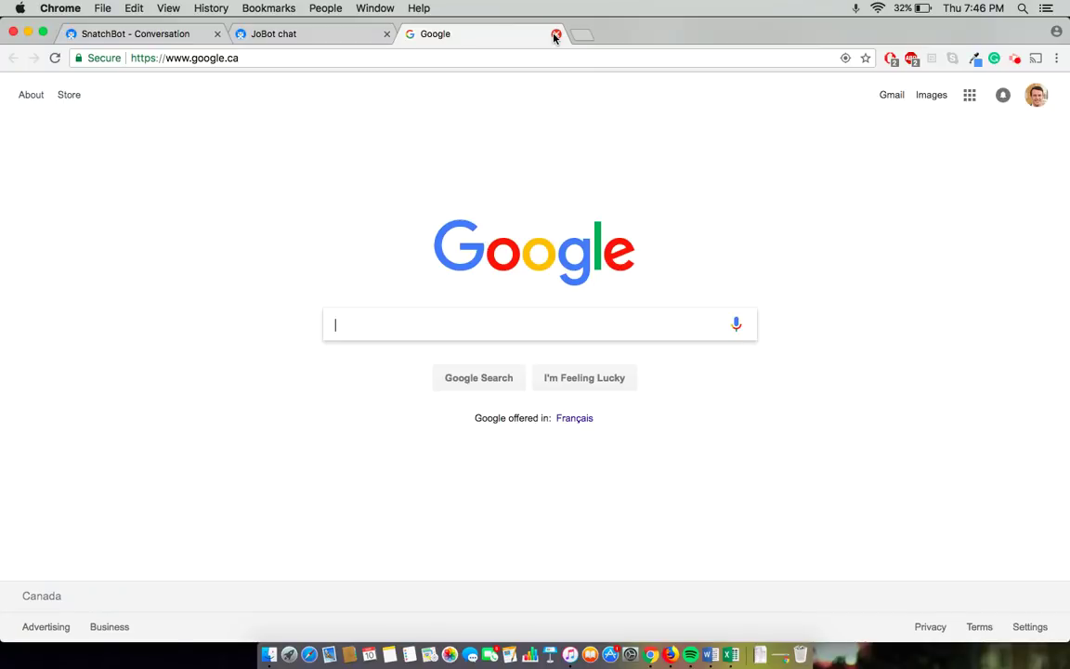
left_click(554, 35)
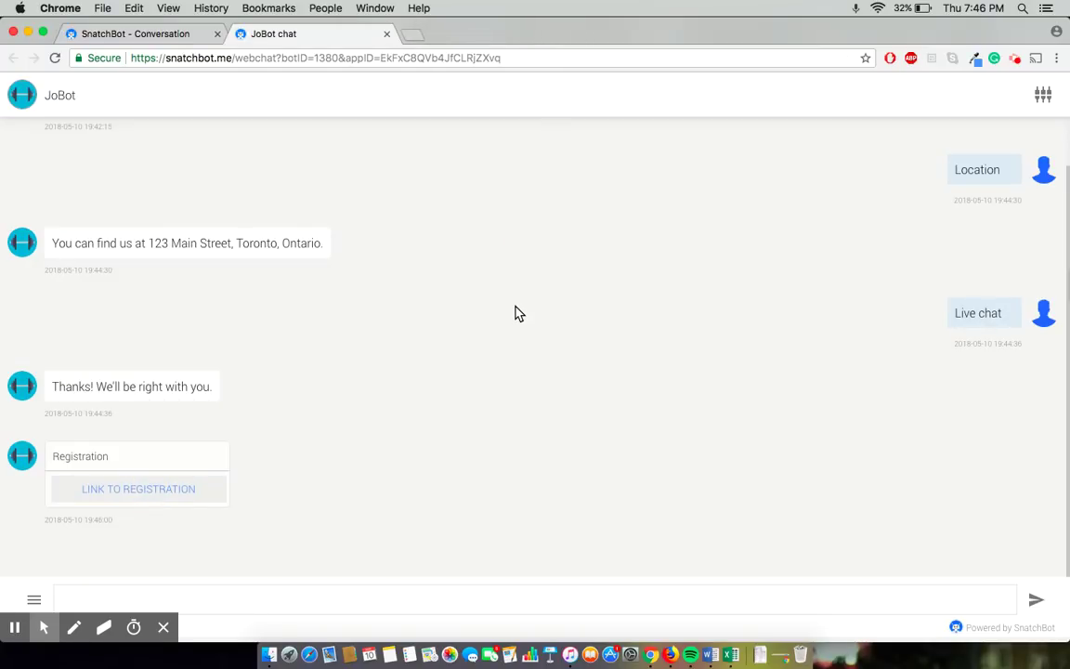